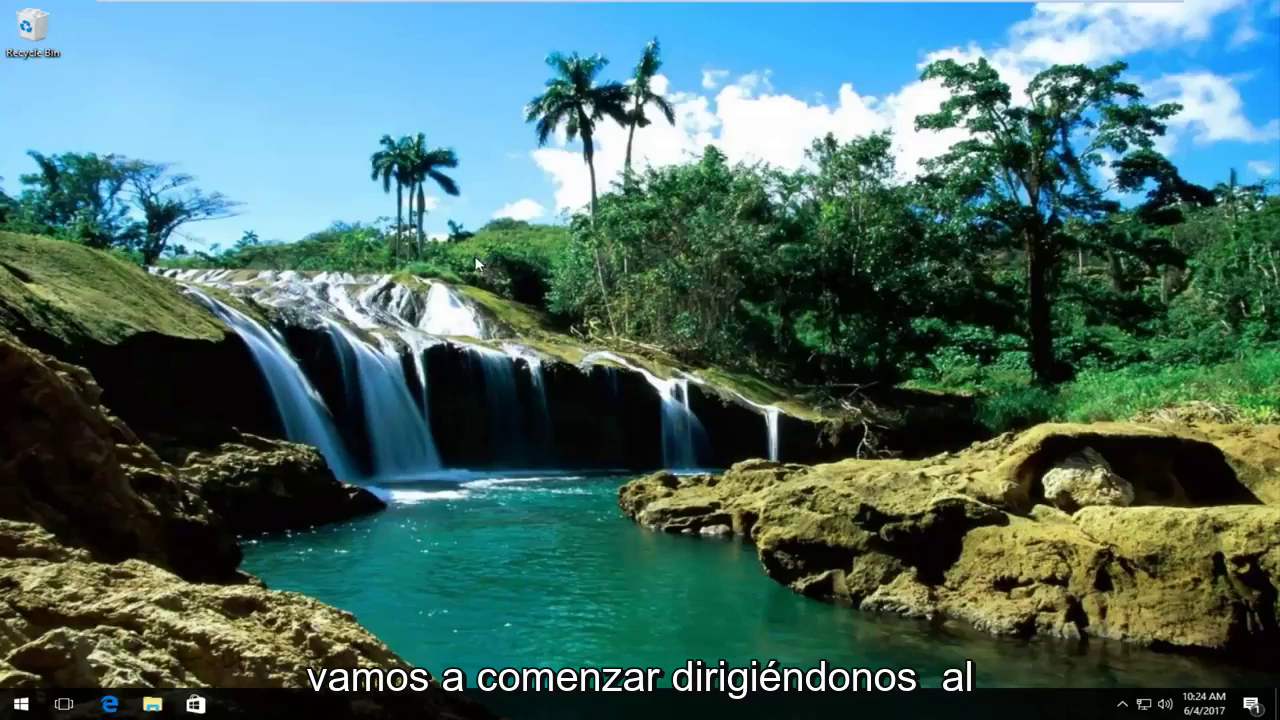
- Search the Start menu for 'control panel' and launch the Control Panel desktop app
click(14, 712)
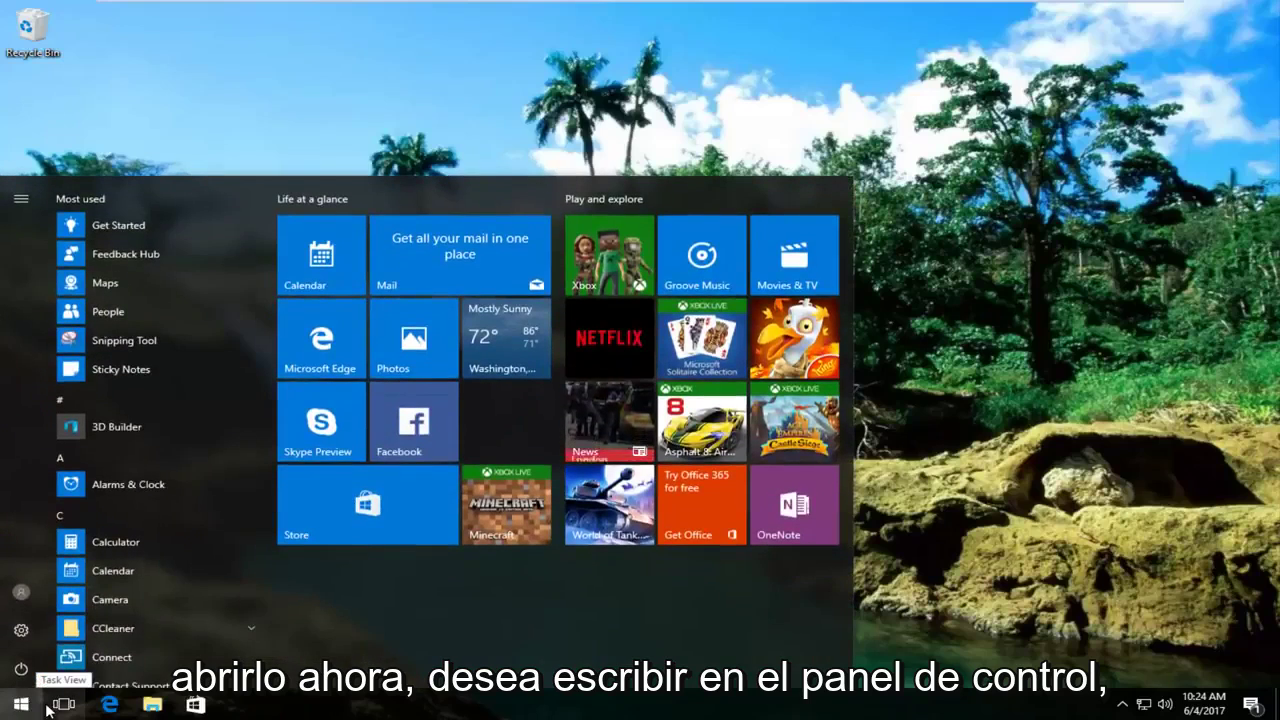
text(control )
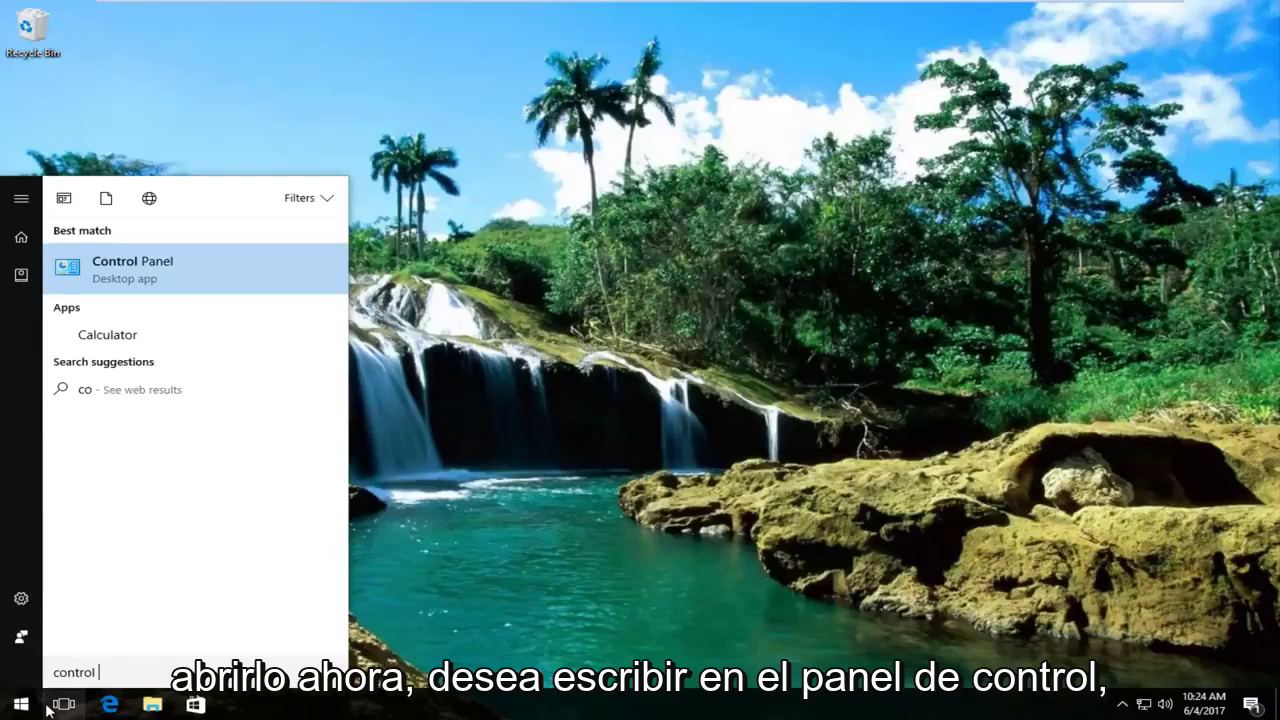
text(panel)
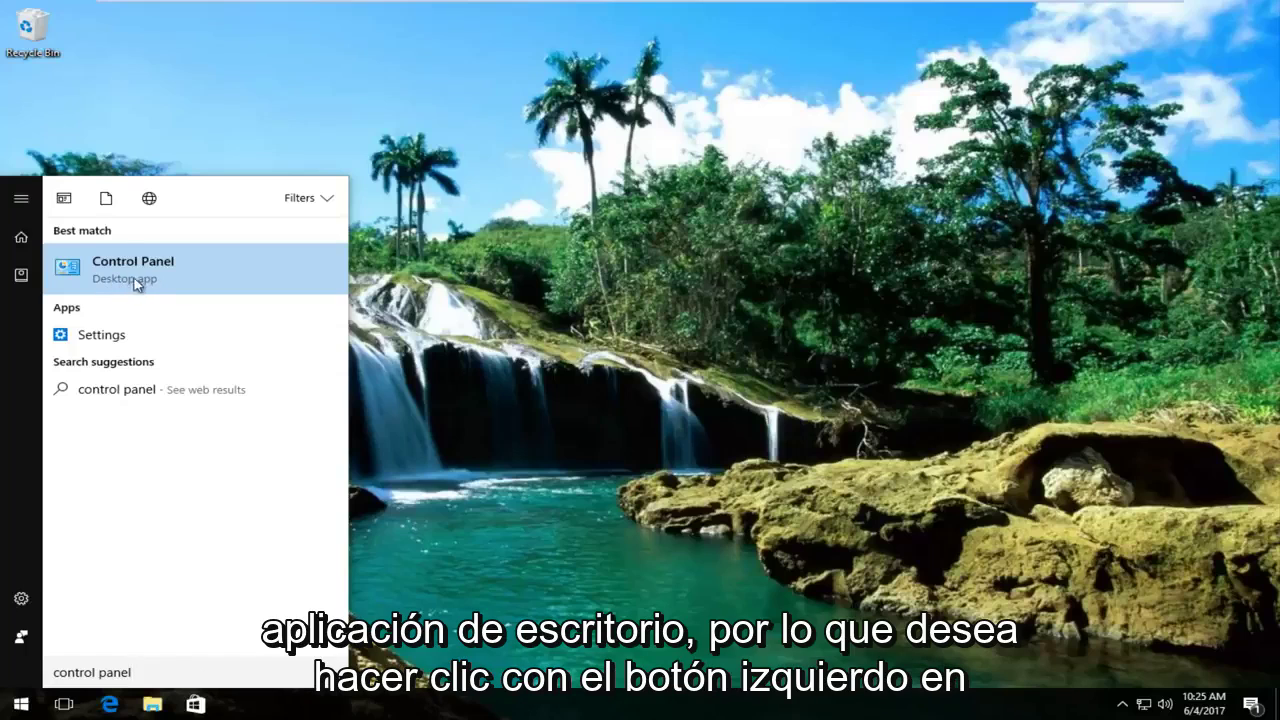
click(120, 270)
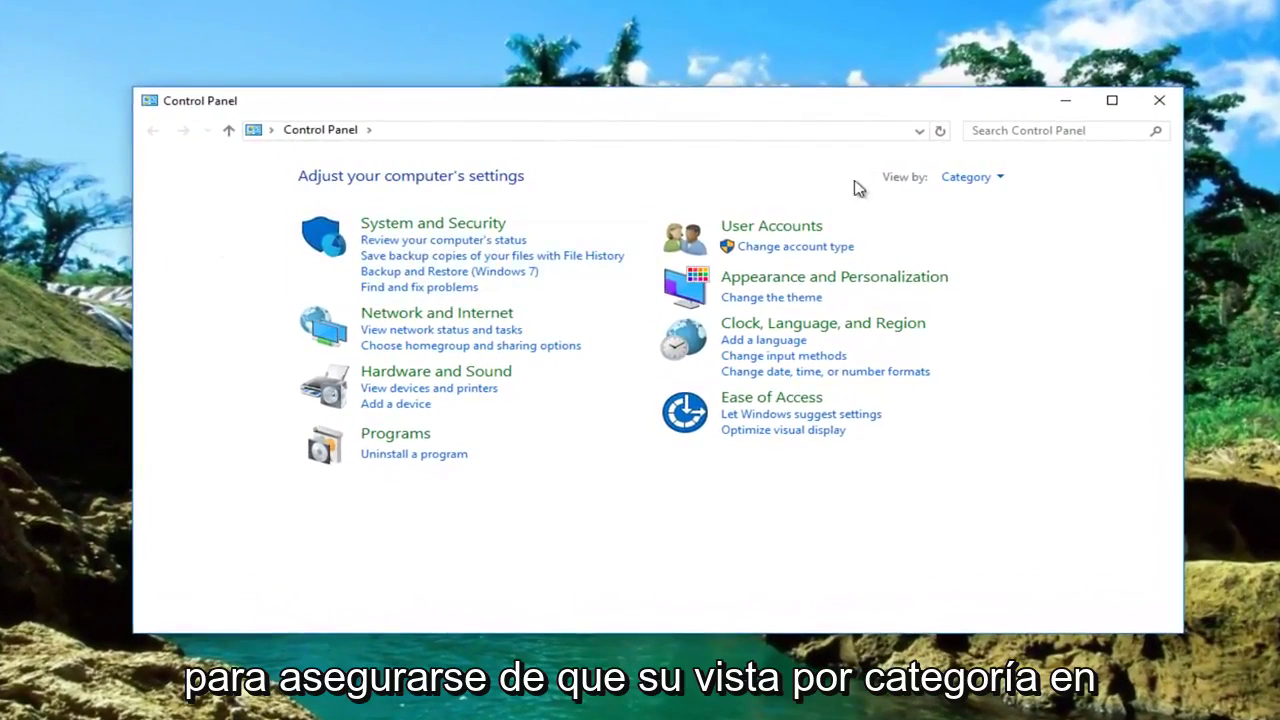
- Switch Control Panel's View by setting from Category to Large icons and browse the items
click(960, 180)
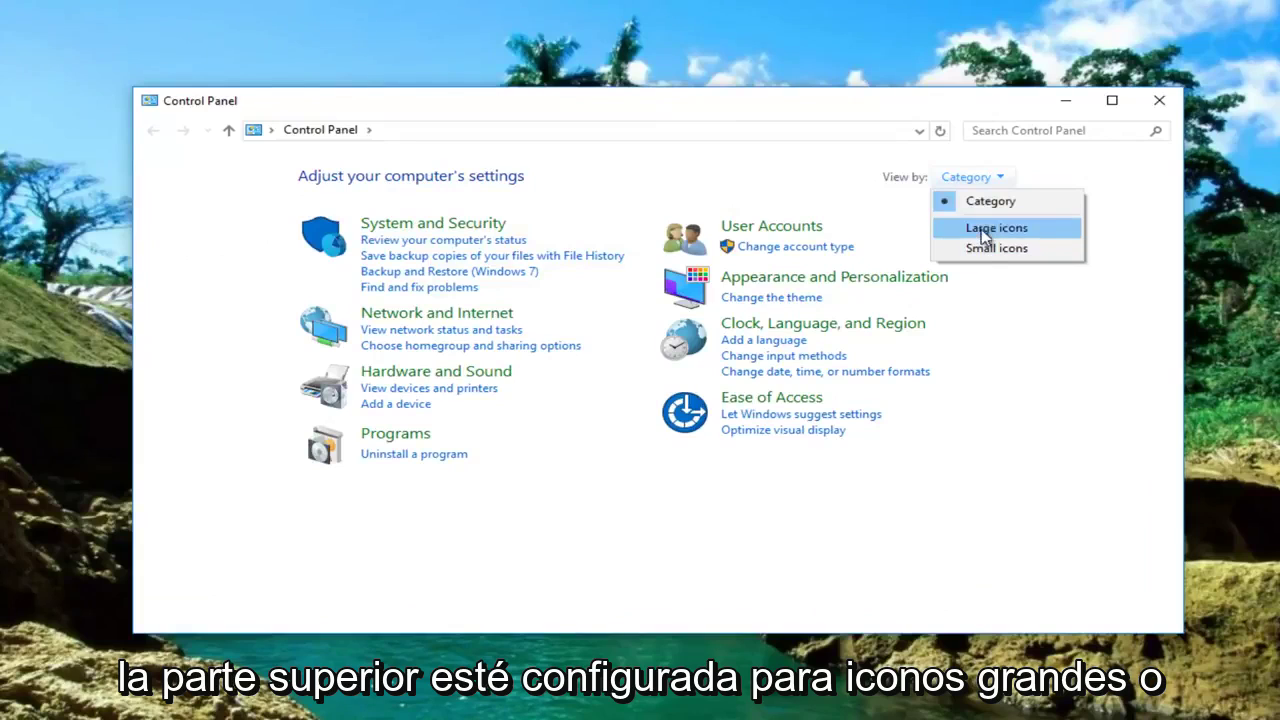
click(983, 228)
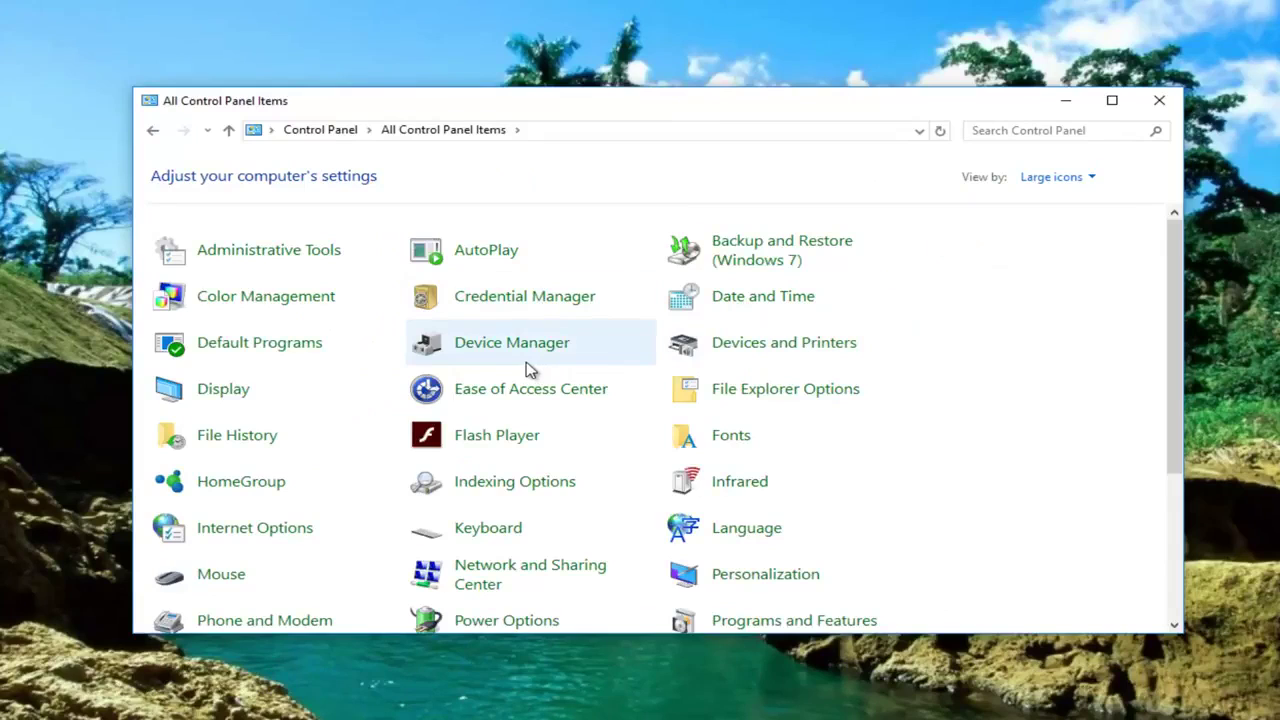
scroll(378, 367, down, 1)
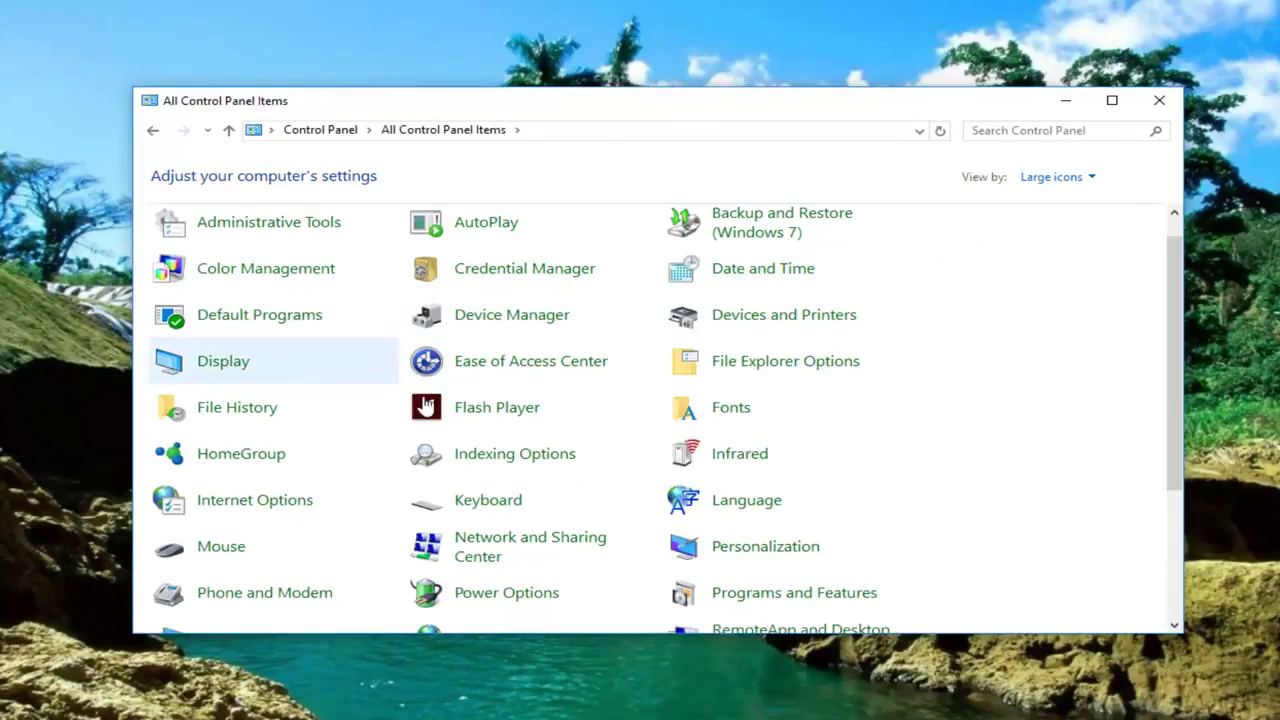
scroll(480, 470, up, 1)
scroll(520, 410, down, 2)
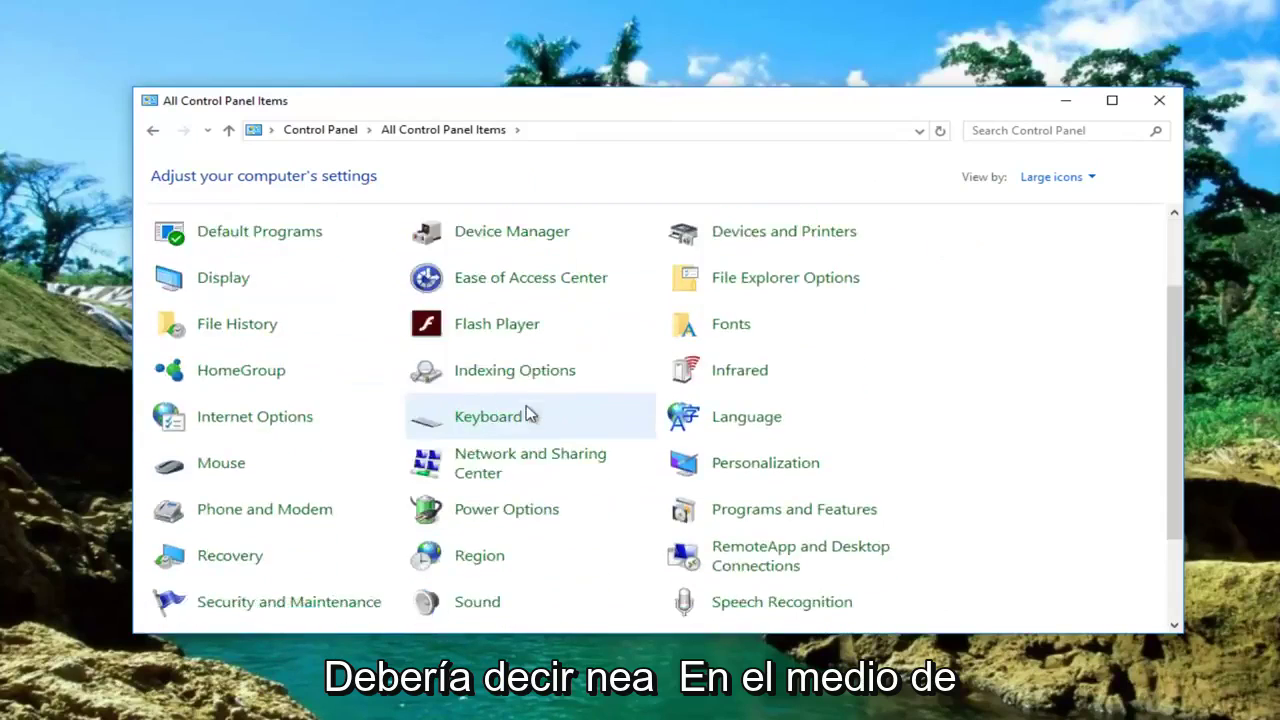
scroll(520, 420, down, 2)
scroll(520, 430, up, 4)
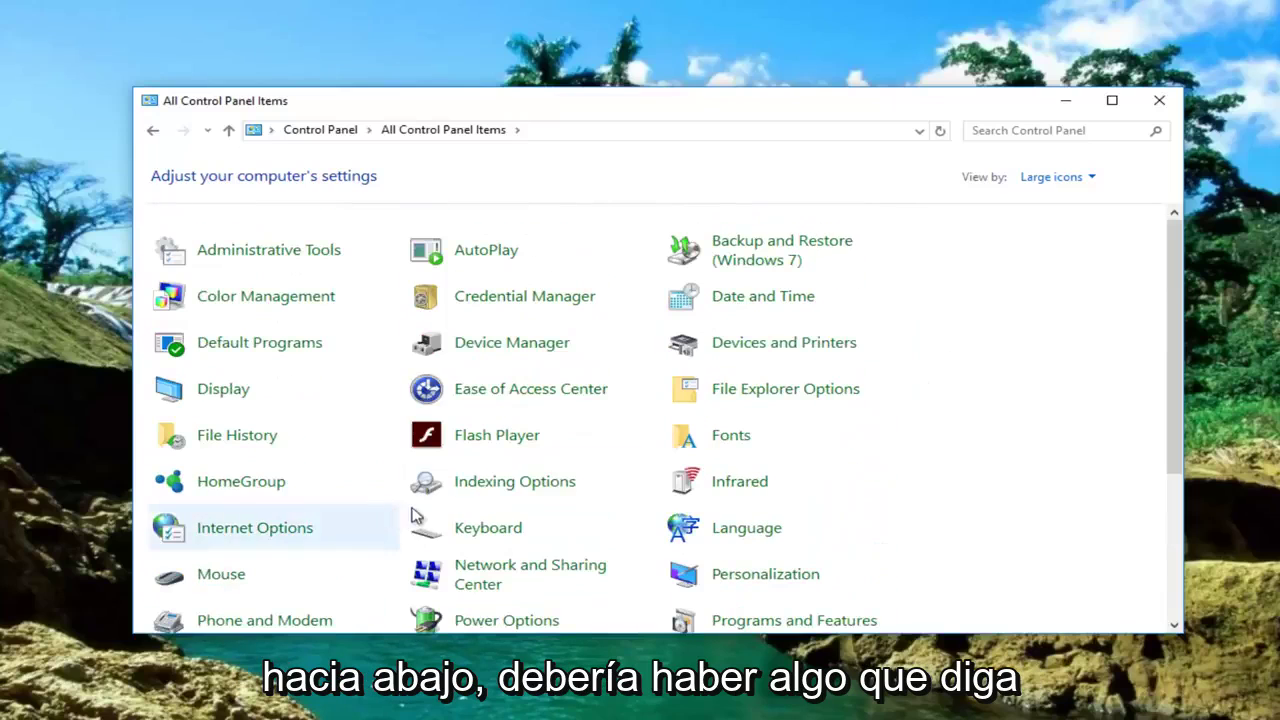
- Open Indexing Options and review indexed locations: Internet Explorer History, Start Menu and Users
double_click(500, 483)
mouse_move(297, 212)
mouse_down()
mouse_move(437, 180)
mouse_move(466, 150)
mouse_up()
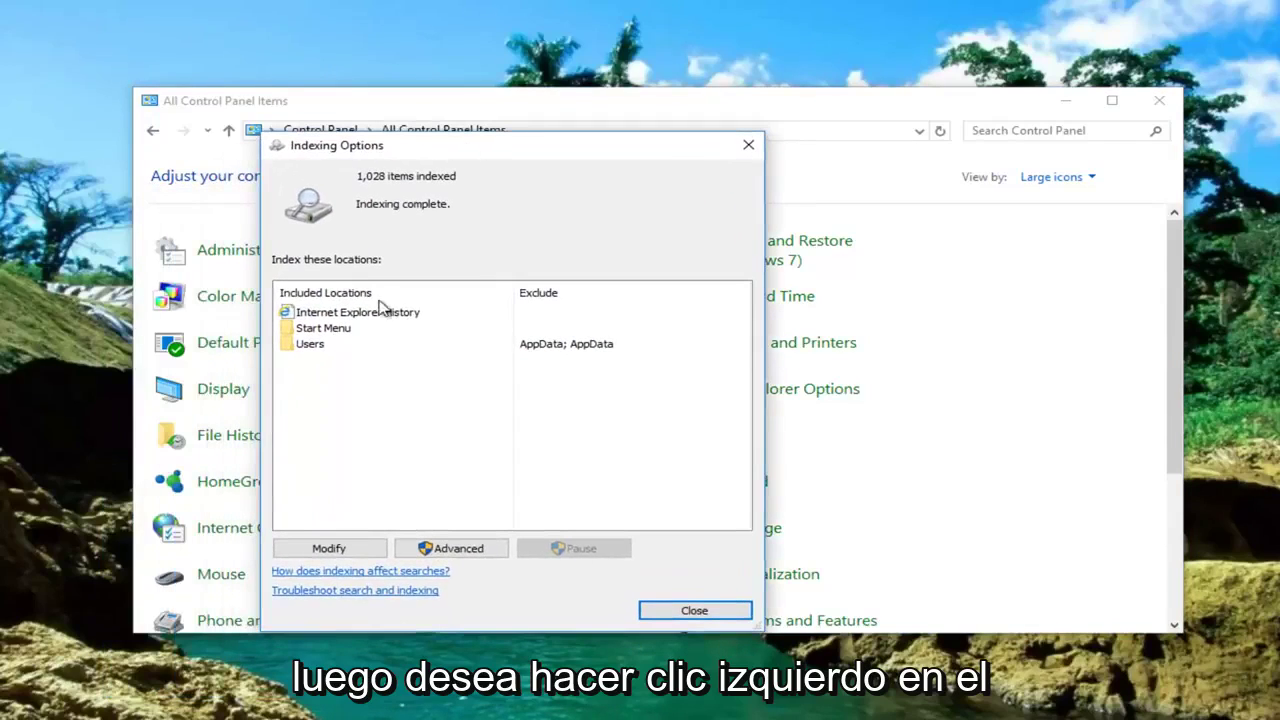
click(338, 548)
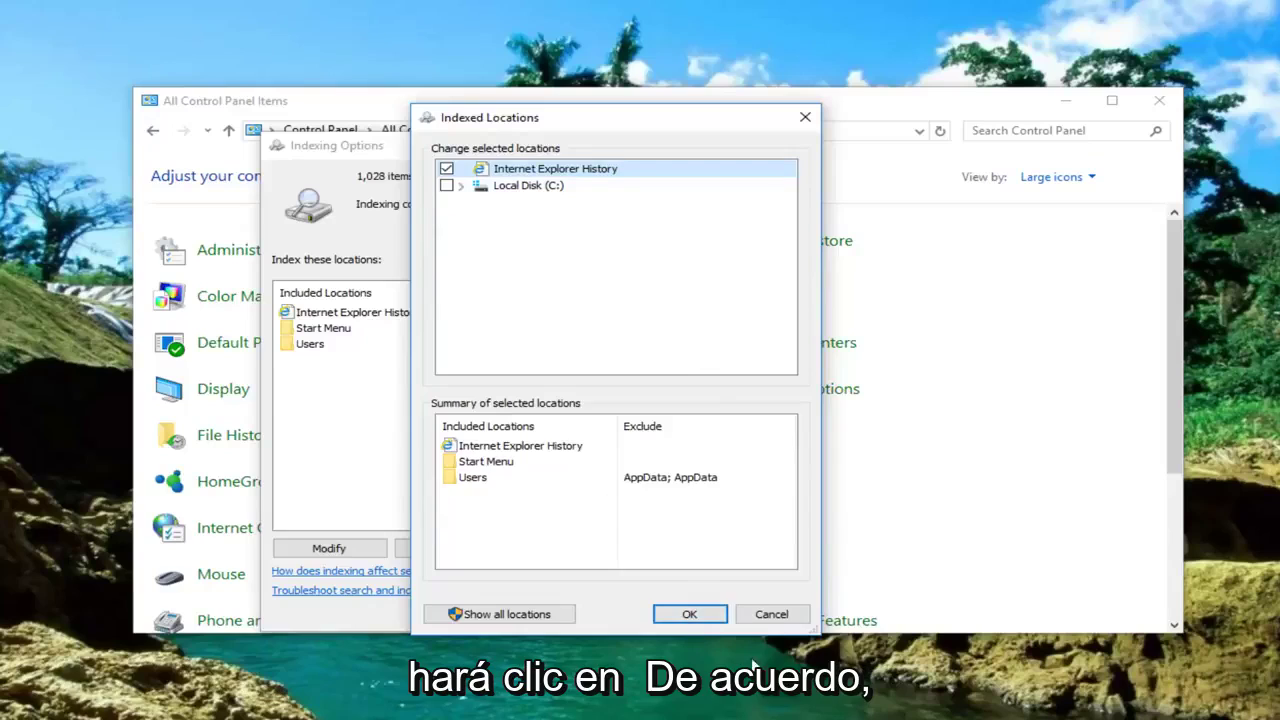
click(690, 615)
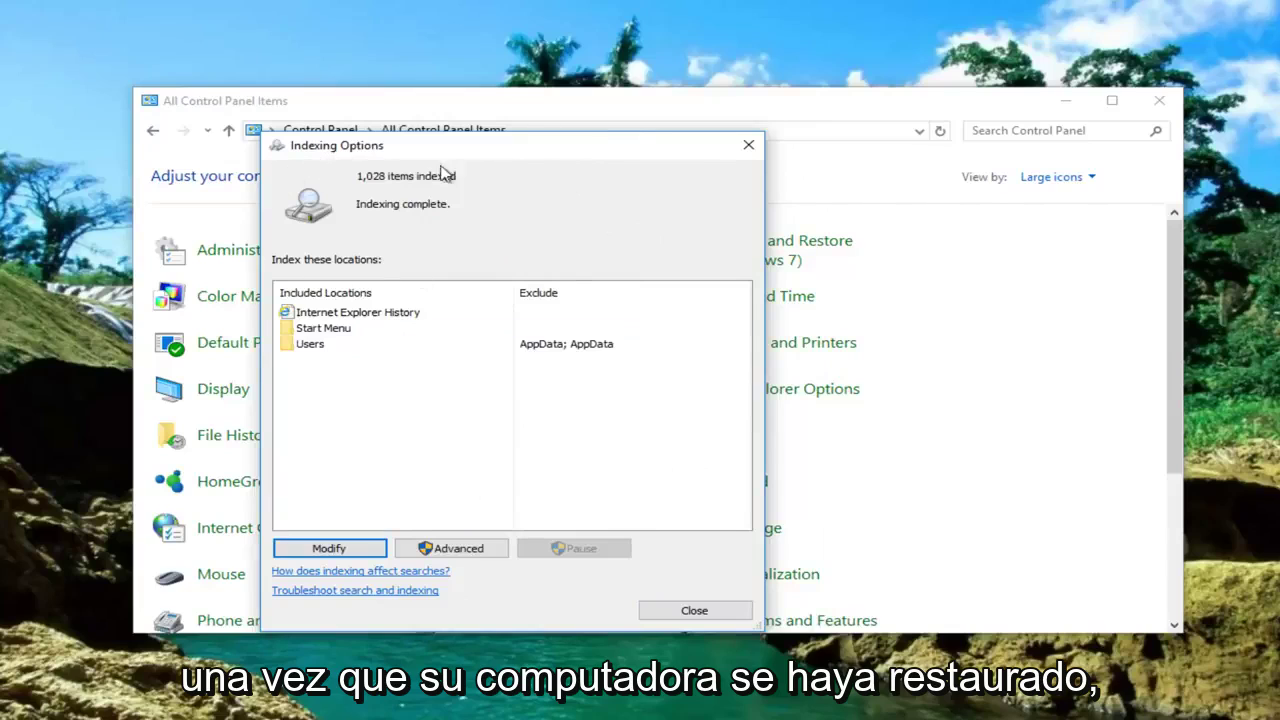
drag(399, 156, 699, 149)
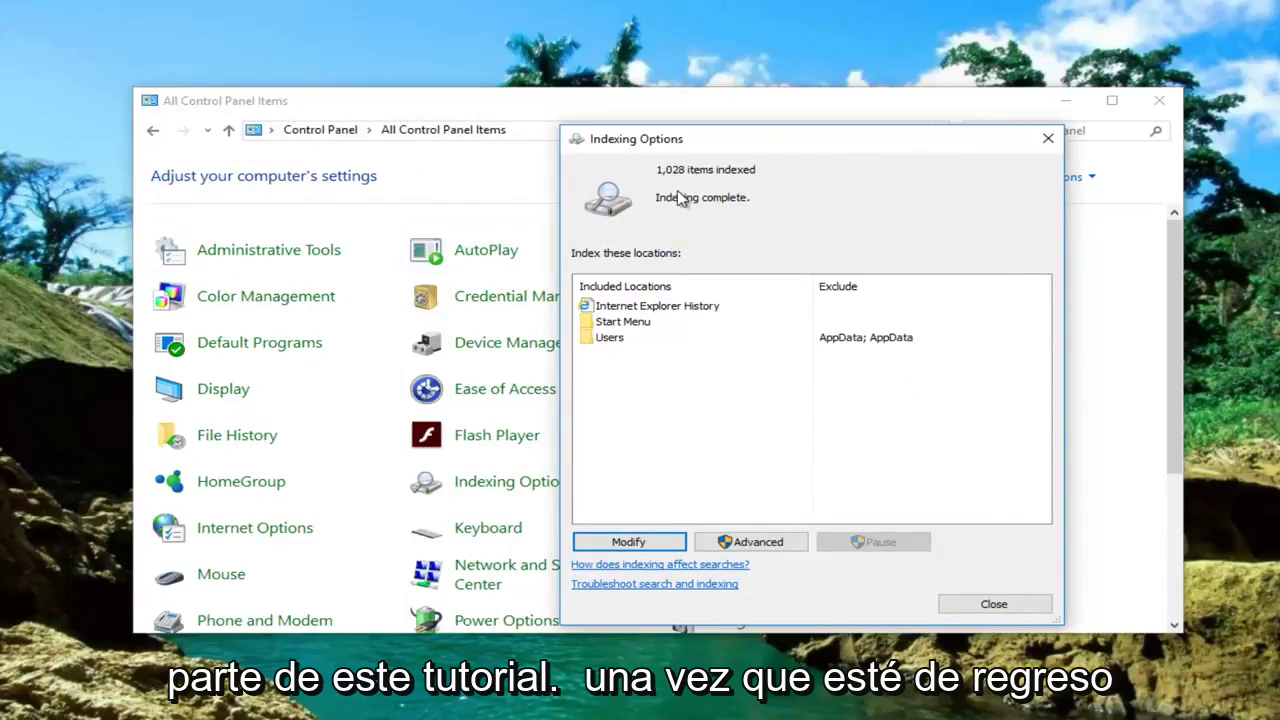
drag(701, 143, 440, 139)
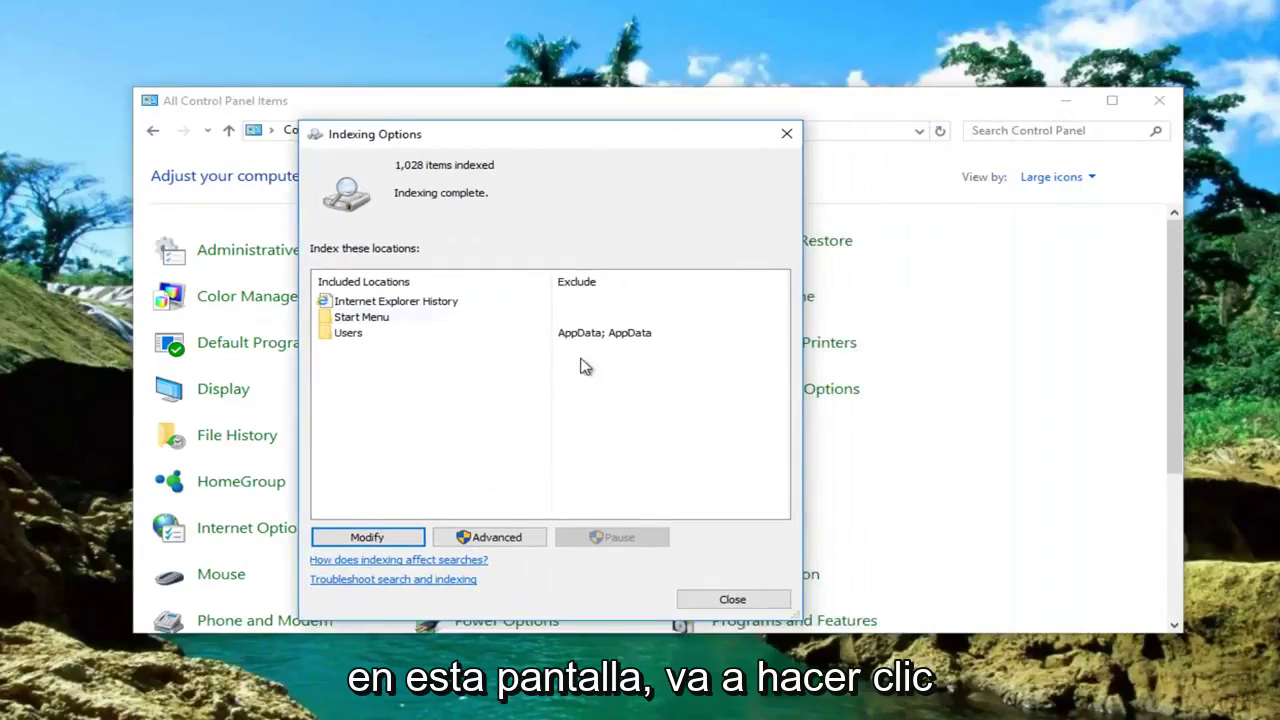
click(367, 538)
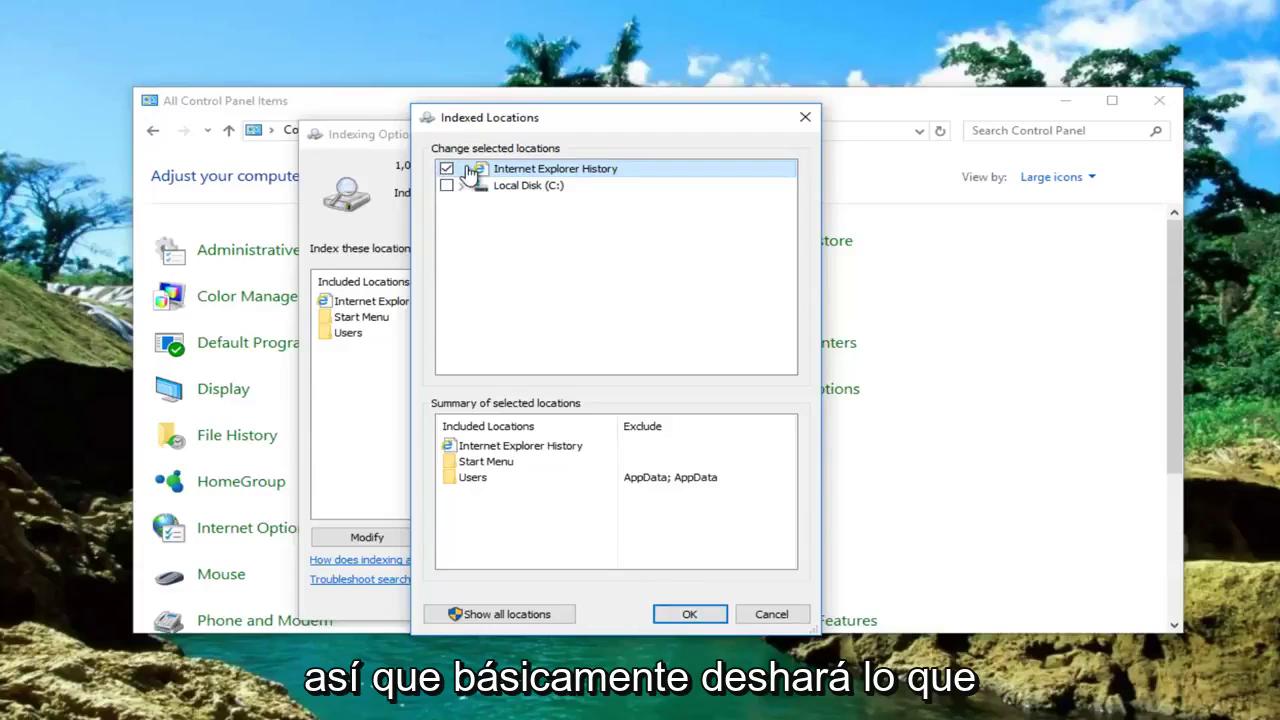
click(687, 620)
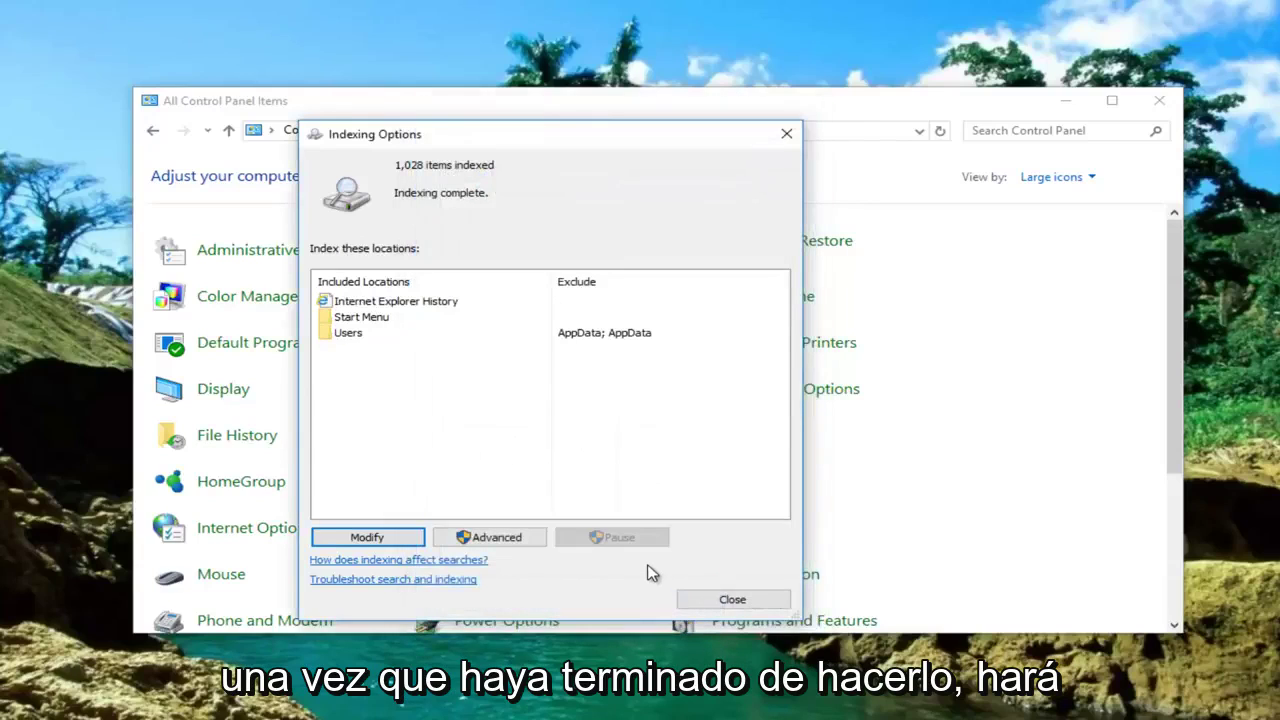
click(483, 540)
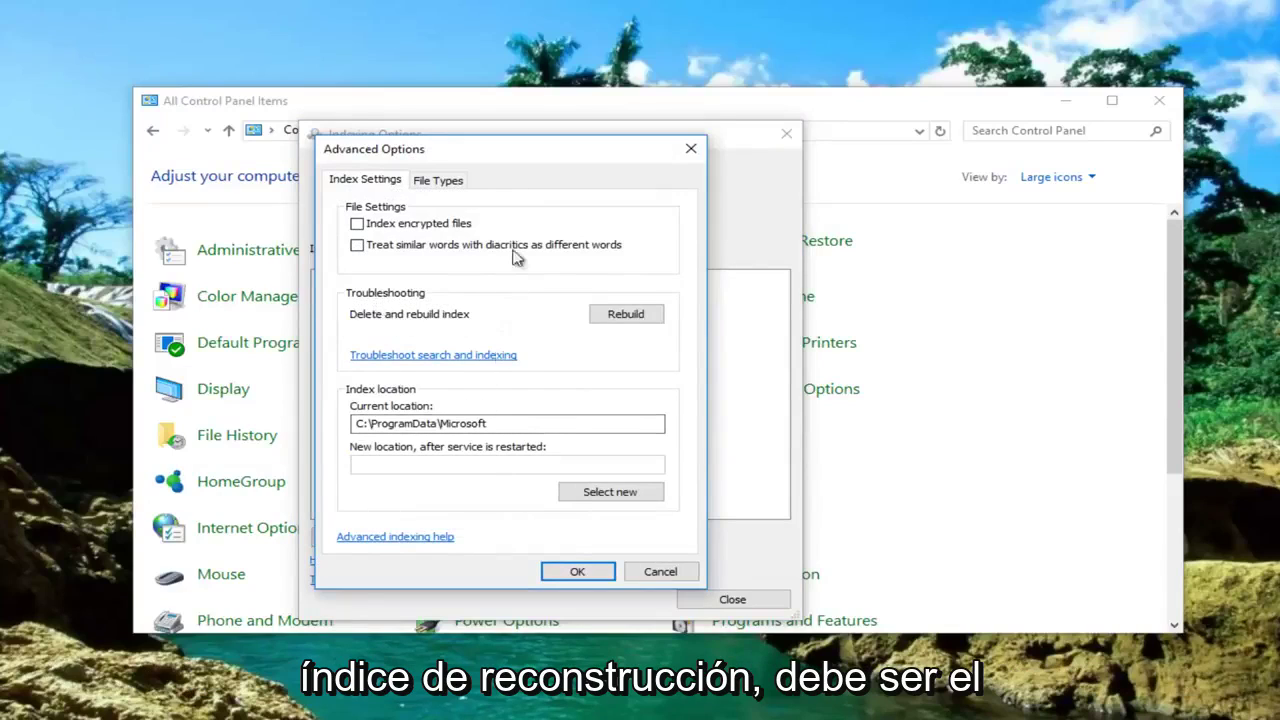
click(620, 316)
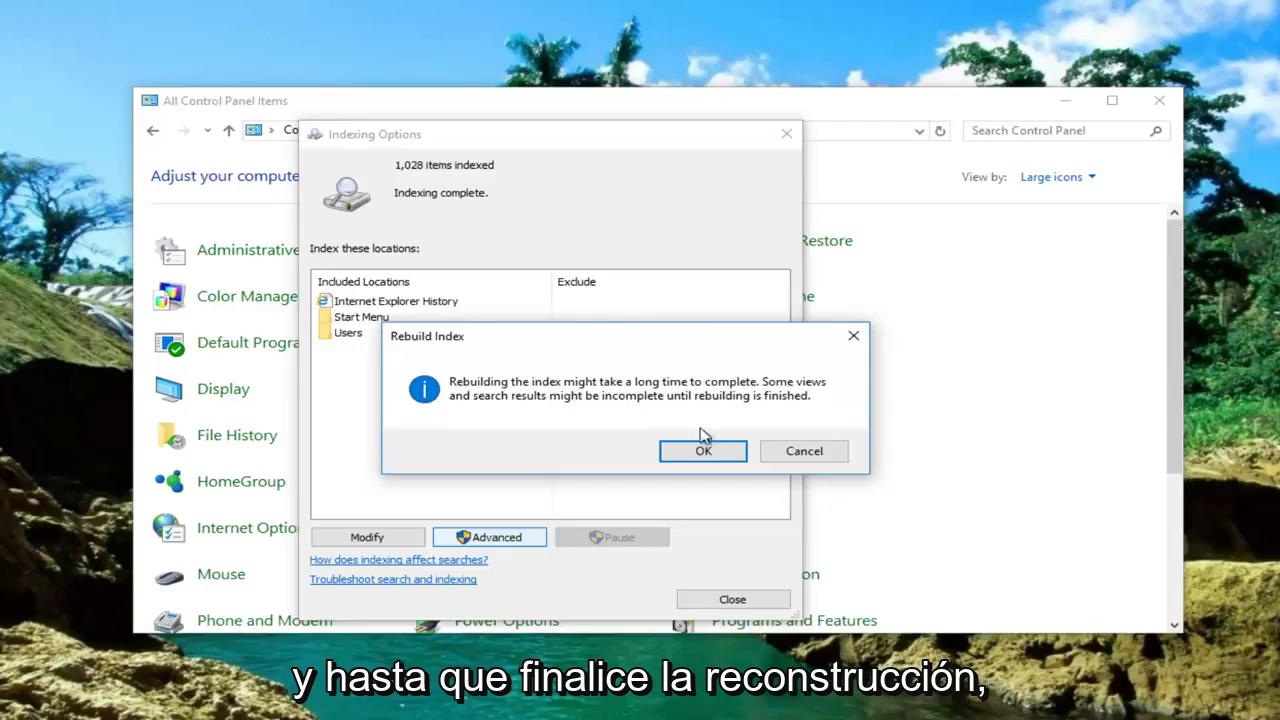
click(853, 338)
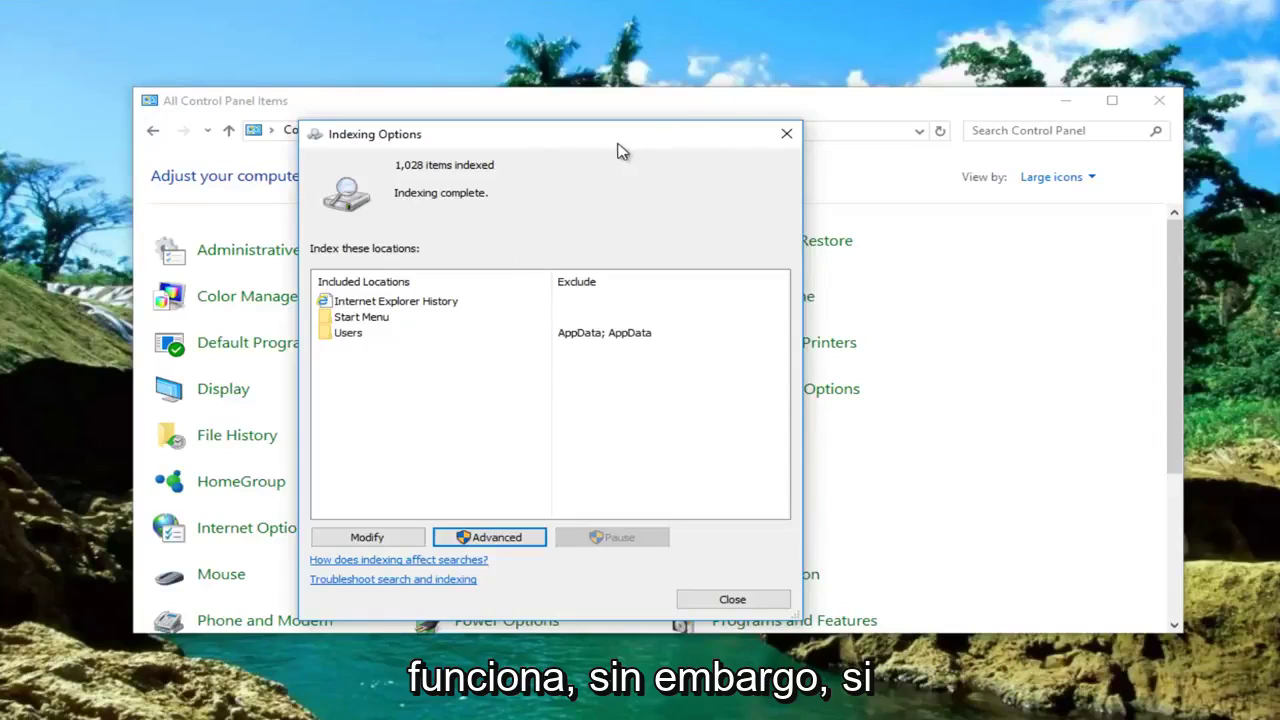
- In Advanced indexing options, open the Select new index location folder picker and cancel it
drag(605, 143, 612, 145)
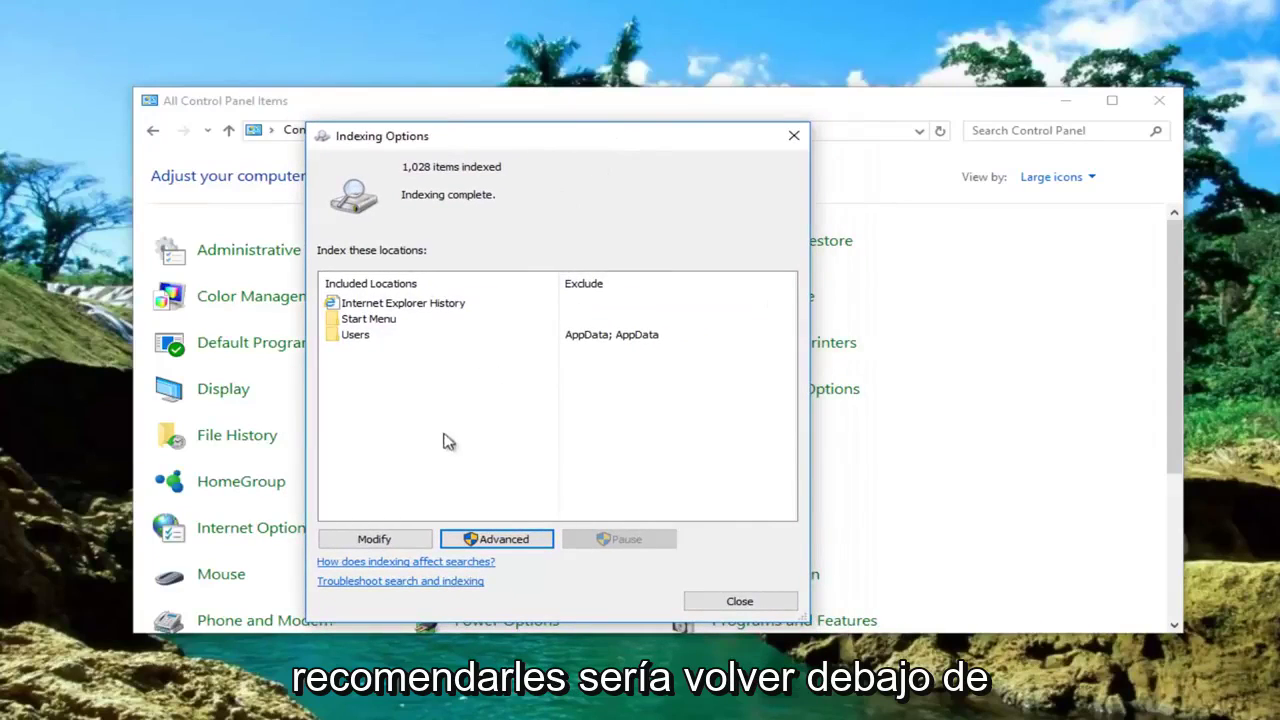
click(507, 541)
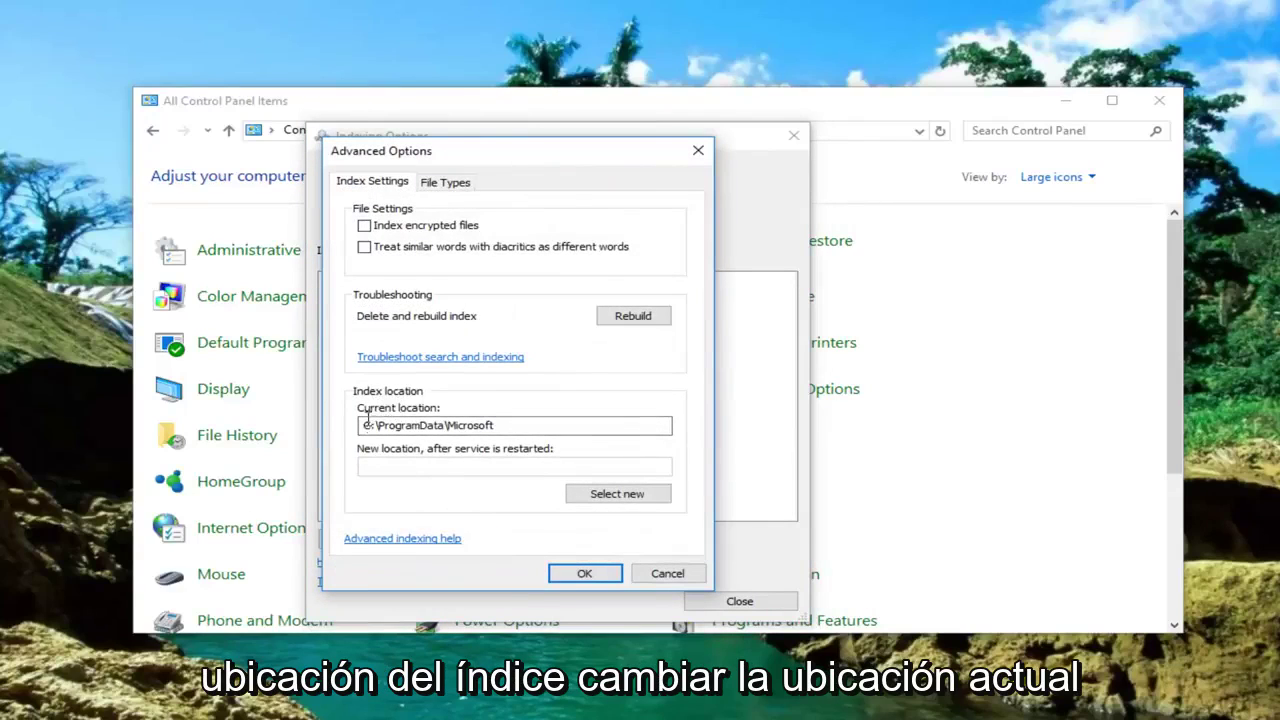
click(607, 494)
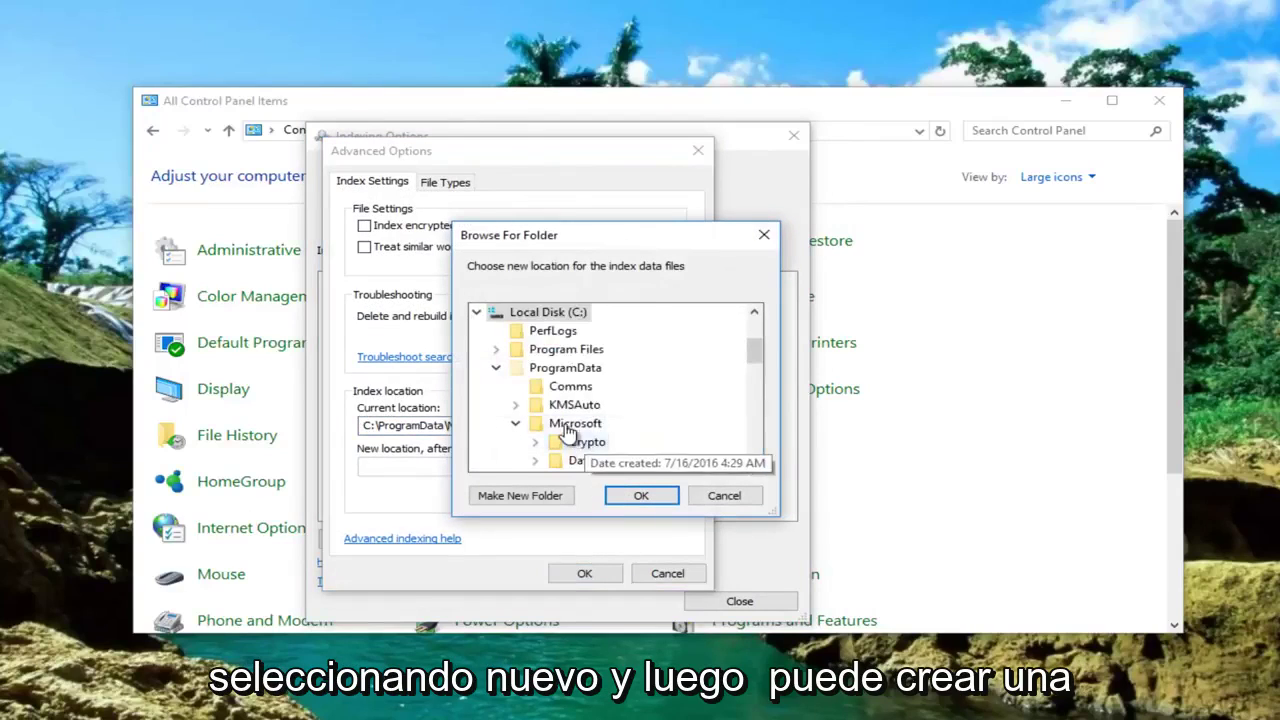
scroll(508, 420, down, 3)
click(764, 234)
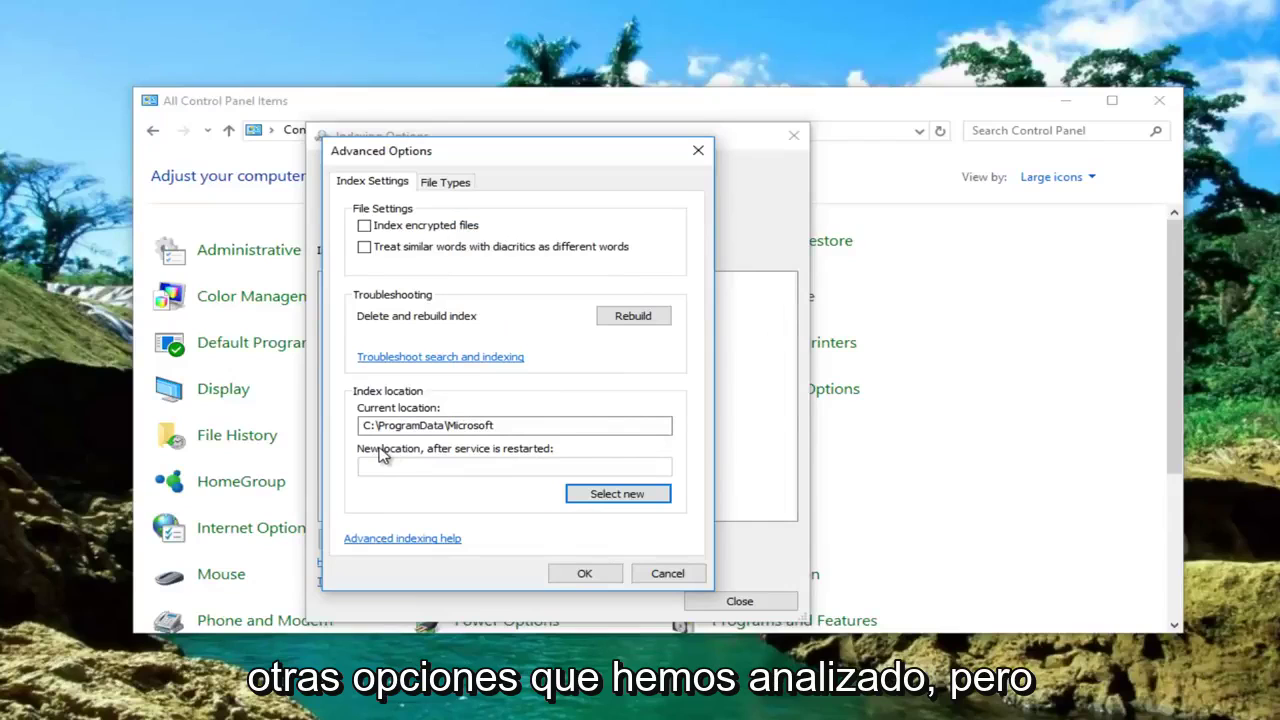
- Close Advanced Options, Indexing Options and Control Panel without changing any settings
click(698, 154)
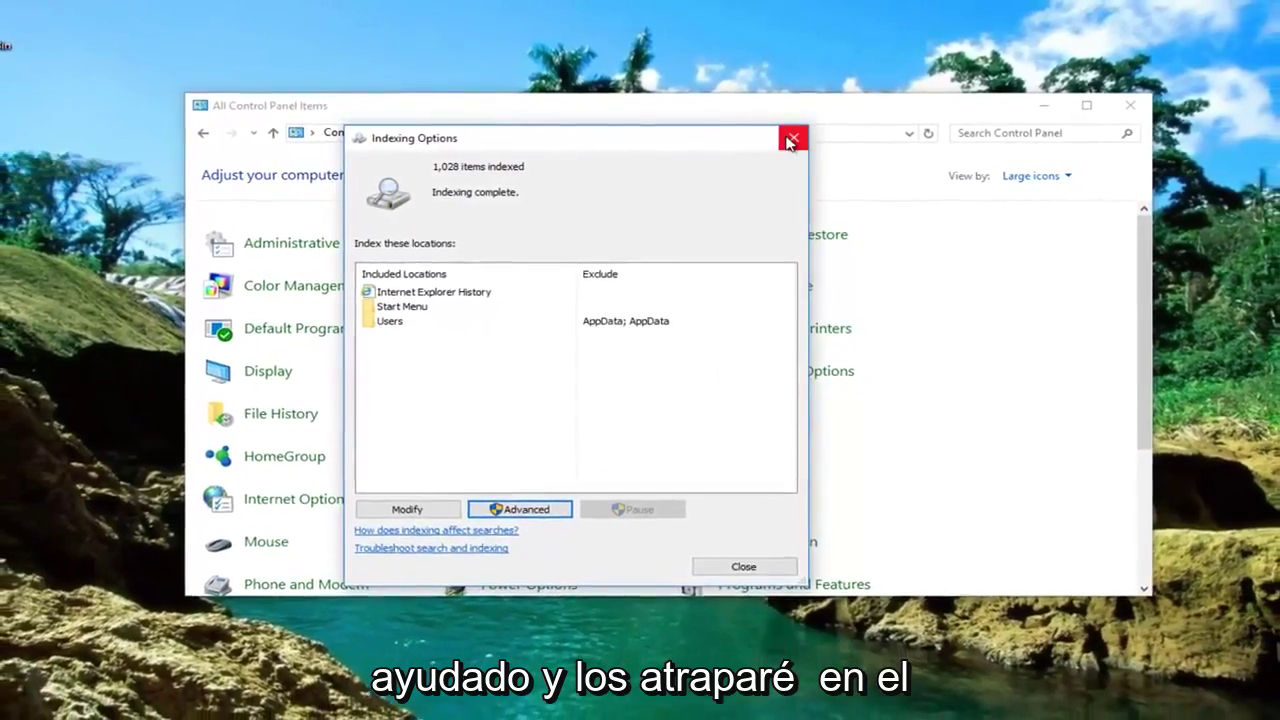
click(793, 137)
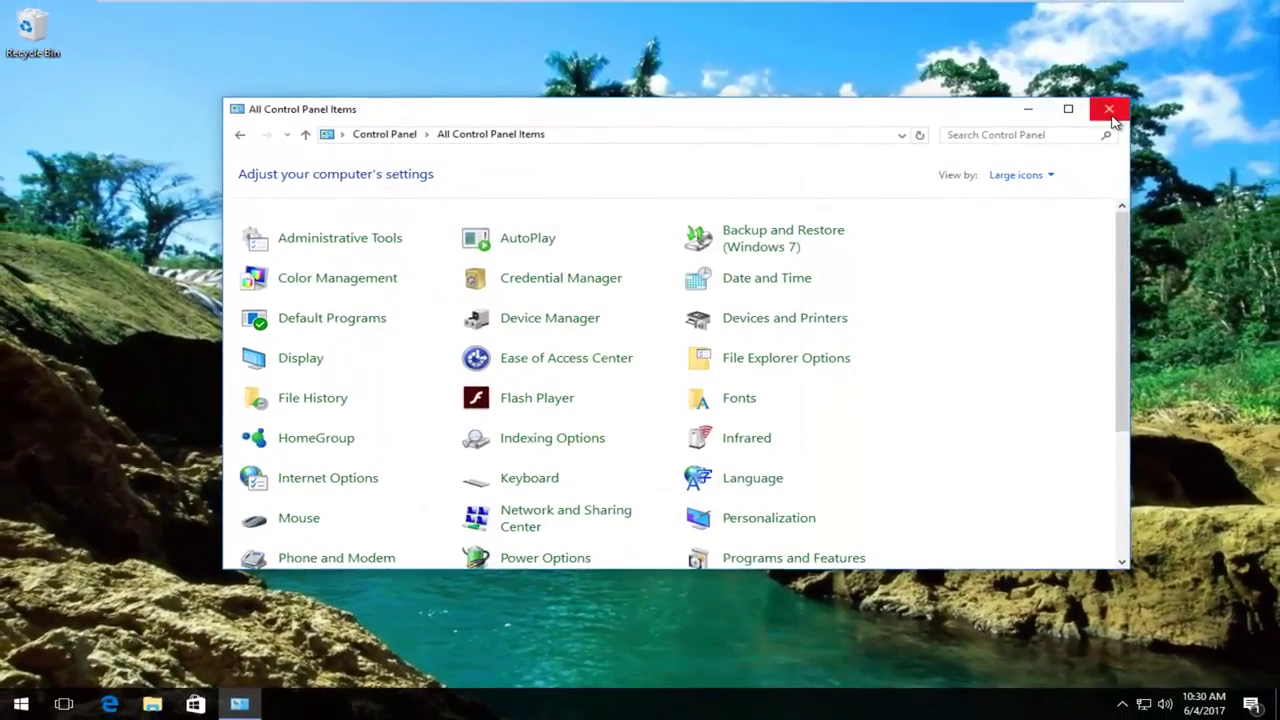
click(1110, 110)
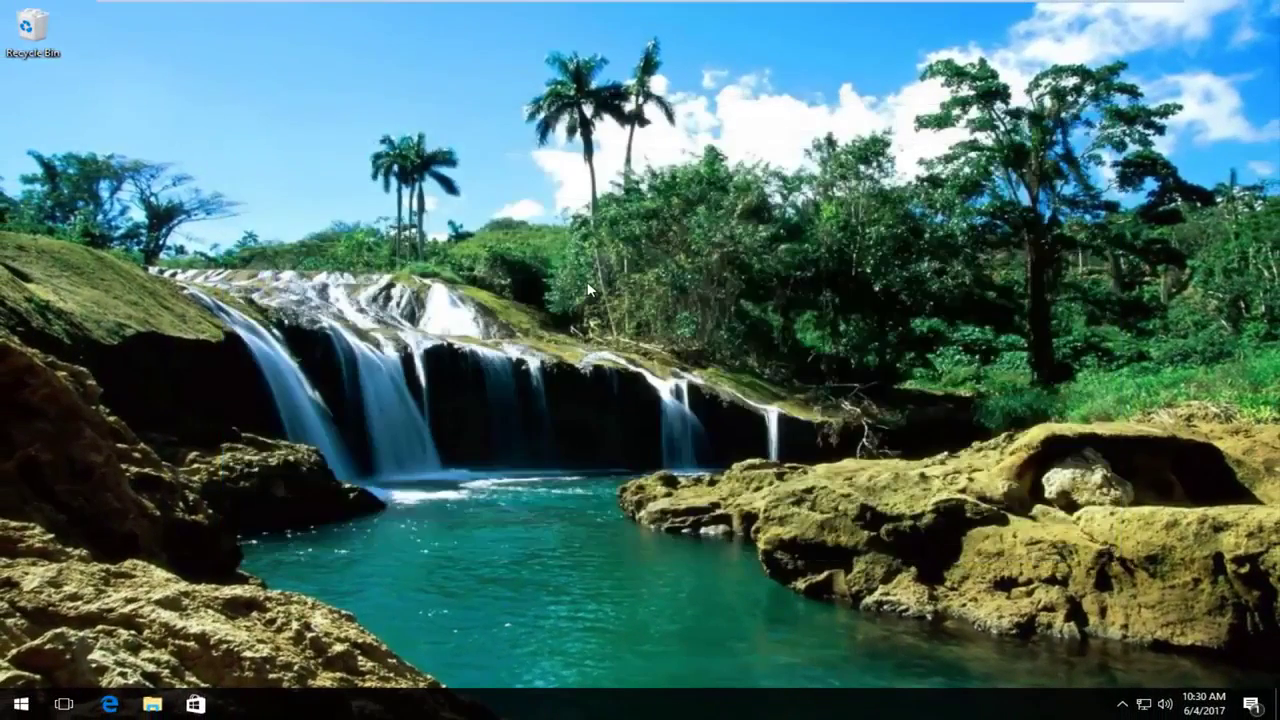